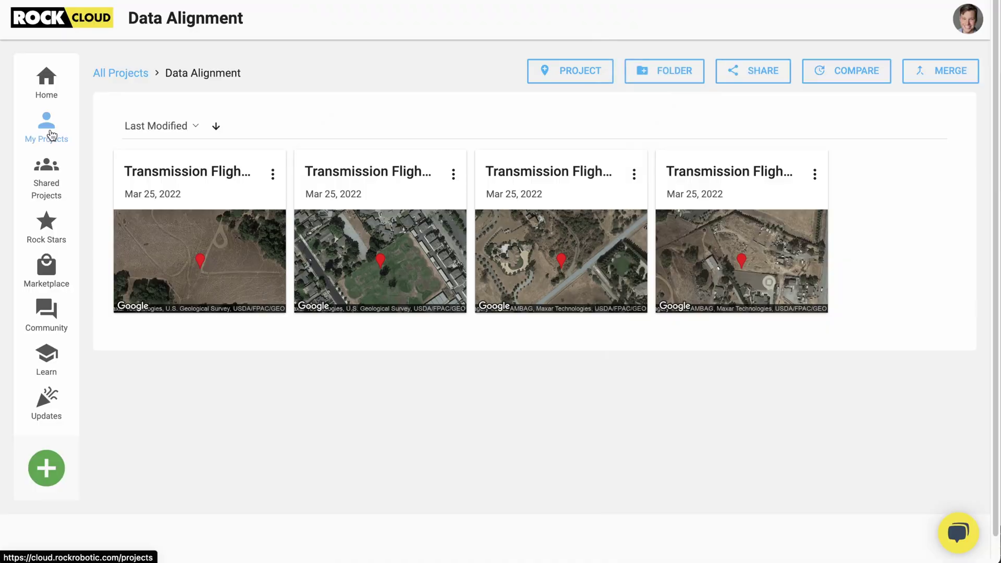
- Open the full project list and scroll through the grid to find Greensboro Demo
left_click(45, 125)
scroll(508, 294, "down", 3)
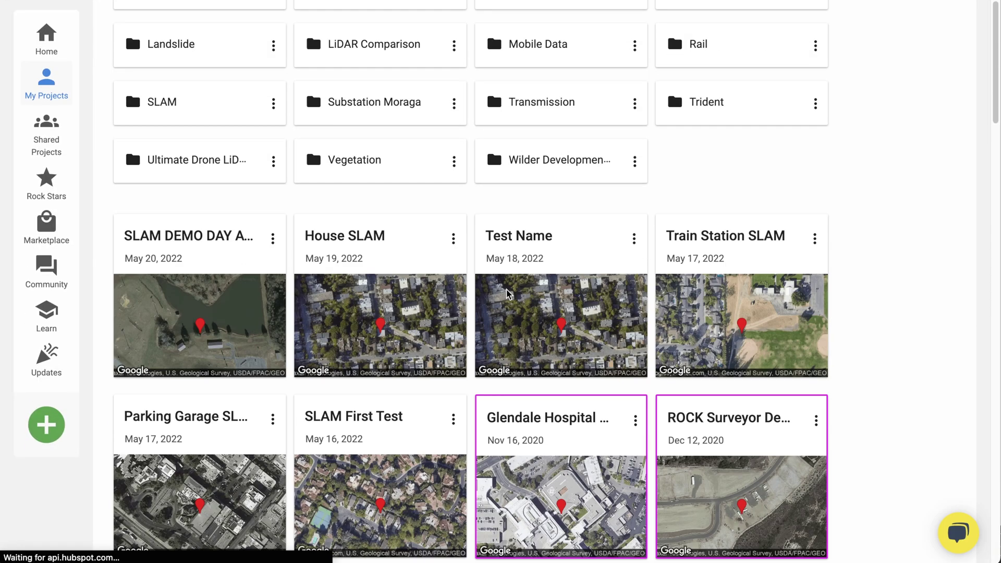
scroll(508, 294, "down", 7)
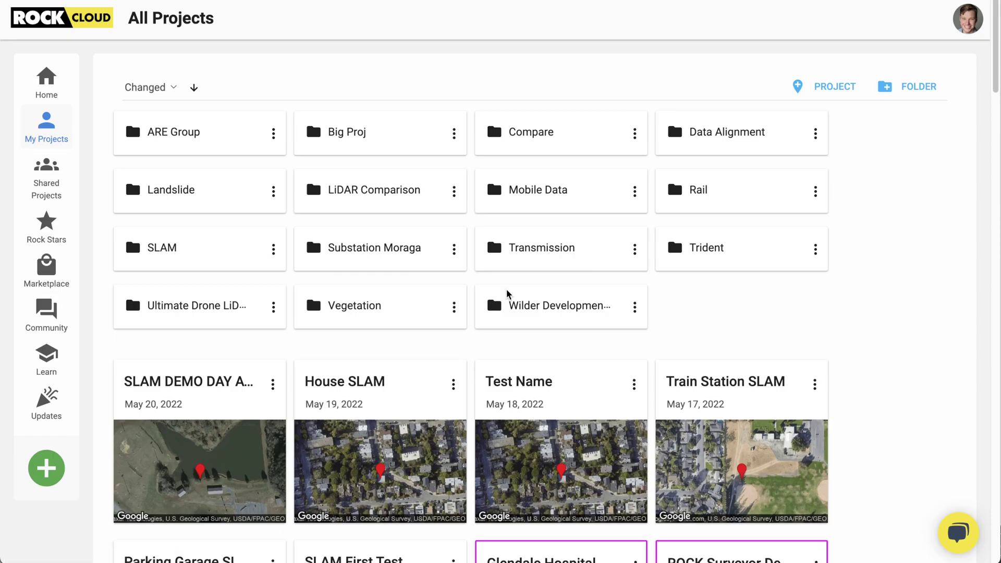
scroll(528, 337, "down", 5)
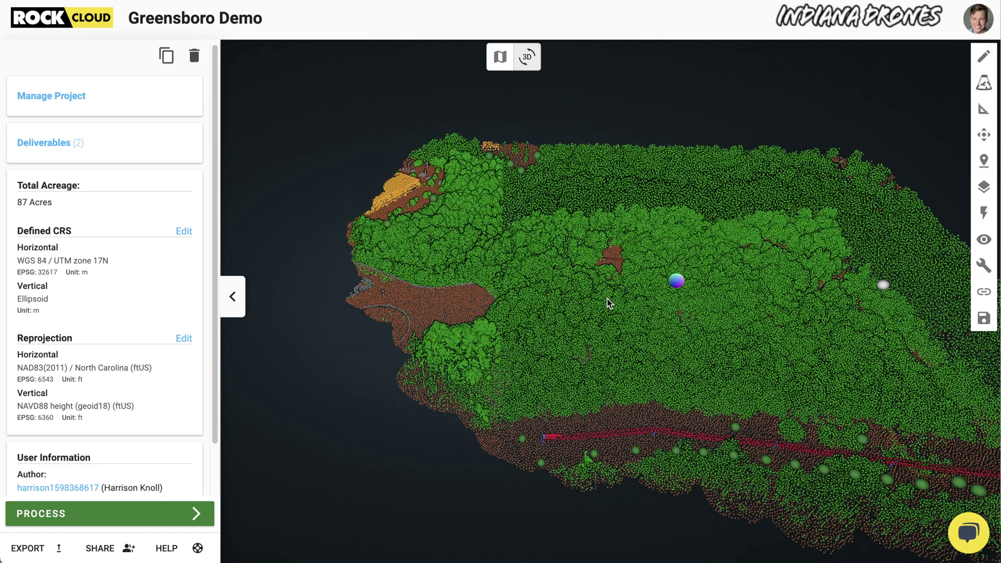
- Orbit the Greensboro point cloud, then bring up its Sharing Options listing team members
left_click_drag(609, 303, 583, 252)
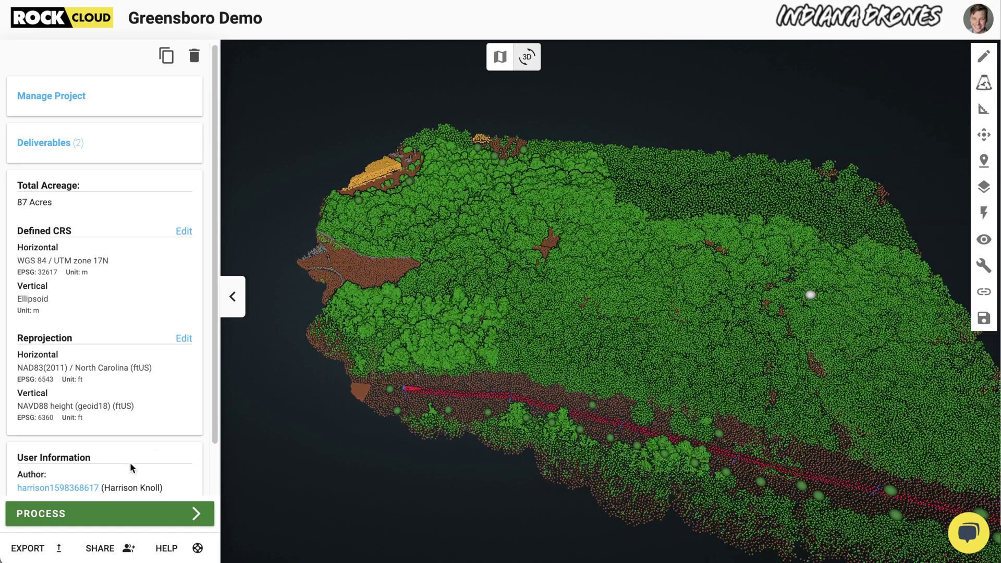
left_click(108, 551)
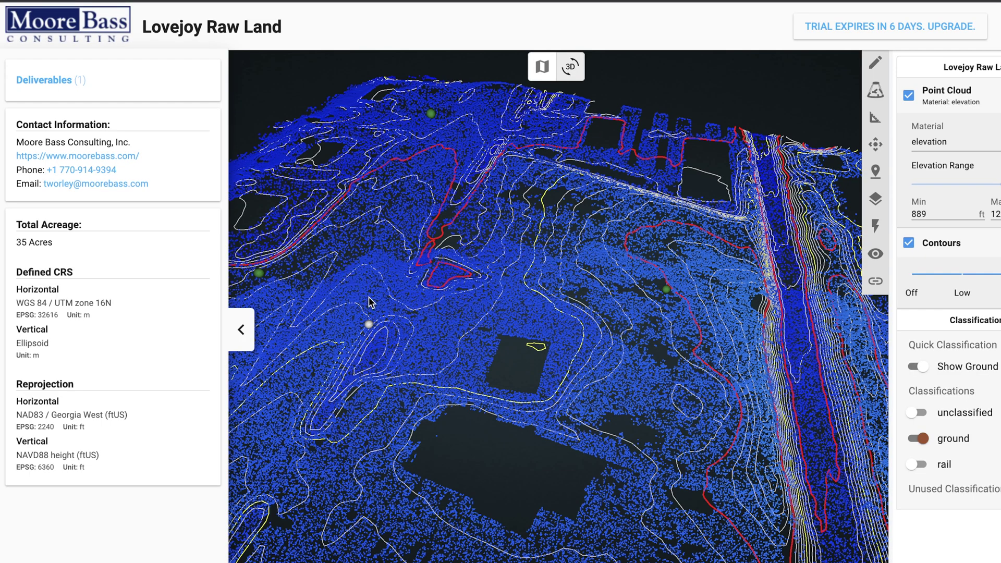
- Orbit the Lovejoy Raw Land contour view down to a lower angle
left_click_drag(370, 303, 399, 351)
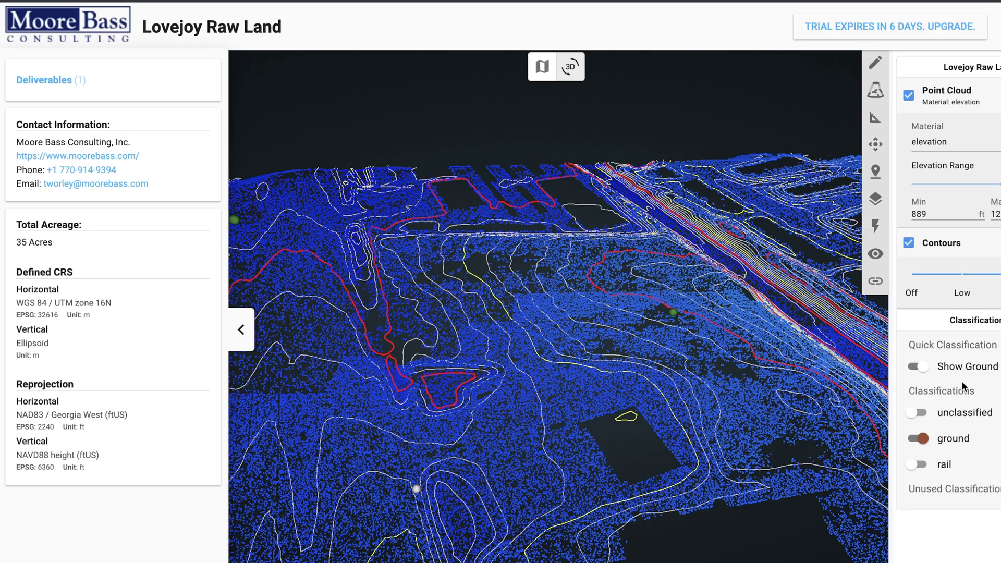
- Turn off Show Ground so all Lovejoy classifications appear, then zoom and pan over the trees
left_click(928, 369)
scroll(520, 316, "up", 5)
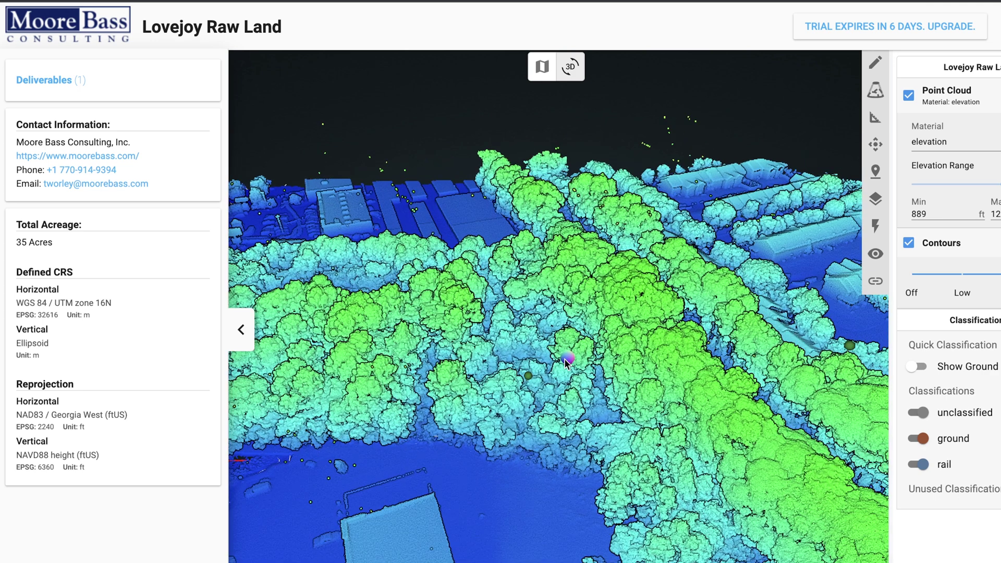
left_click_drag(567, 361, 487, 302)
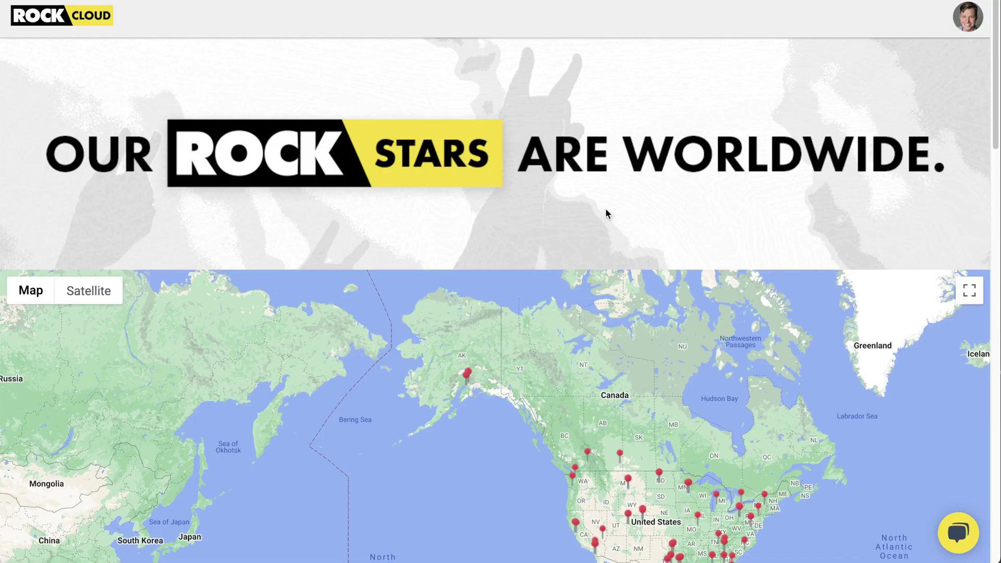
- Scroll the Rock Stars page past the worldwide map to the client logos and project cards
scroll(605, 211, "down", 2)
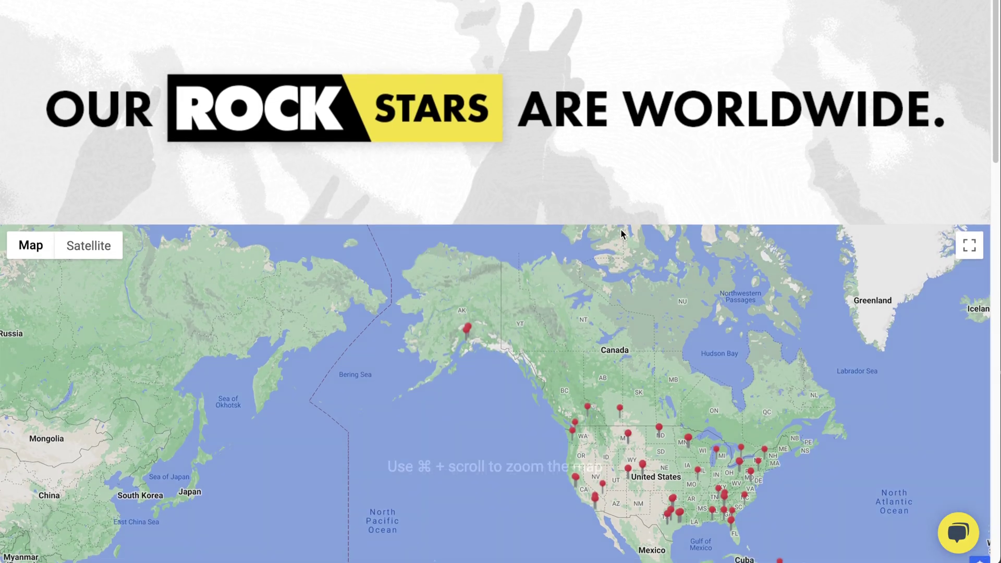
scroll(633, 118, "down", 3)
scroll(647, 287, "down", 1)
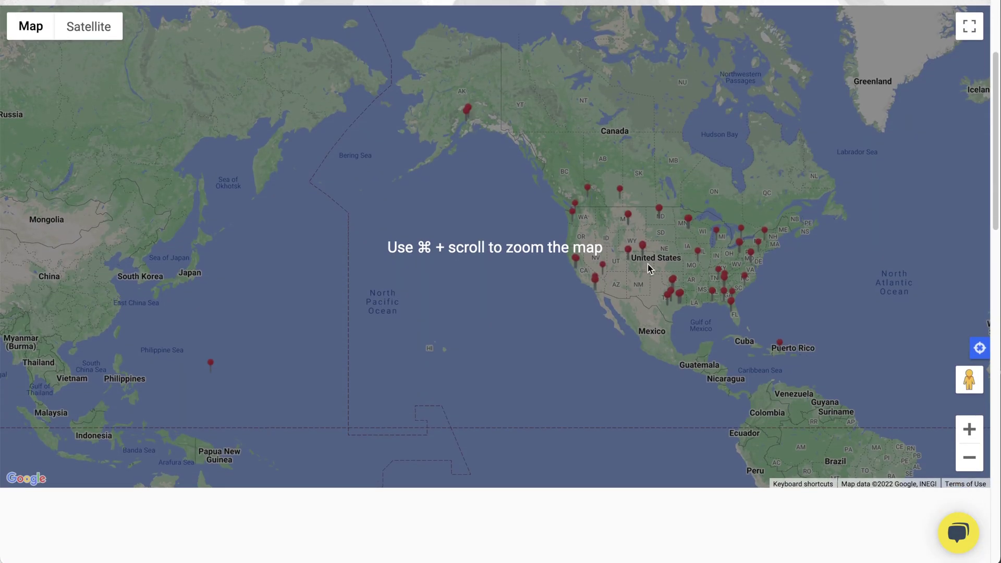
scroll(591, 461, "down", 7)
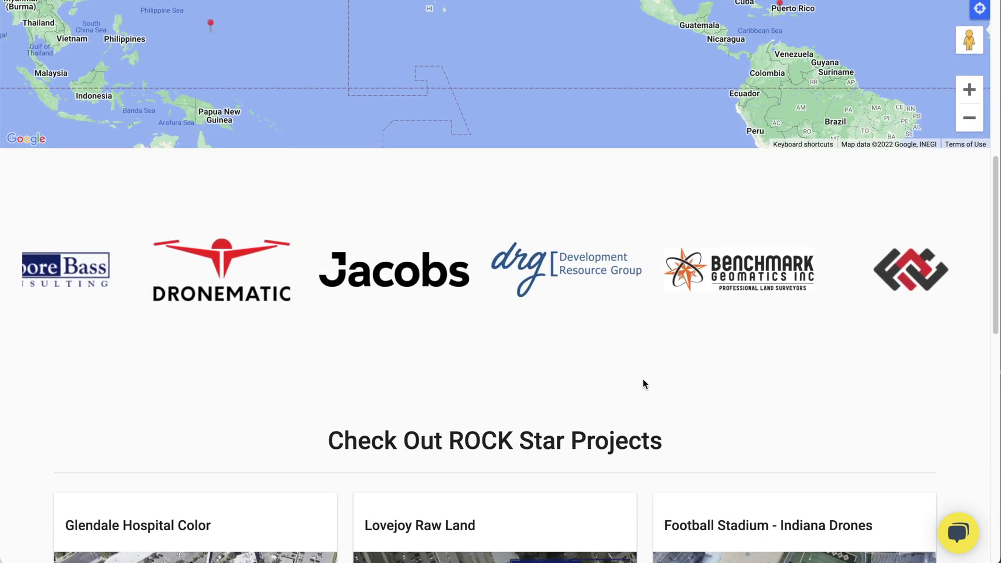
scroll(644, 385, "down", 5)
scroll(668, 332, "down", 4)
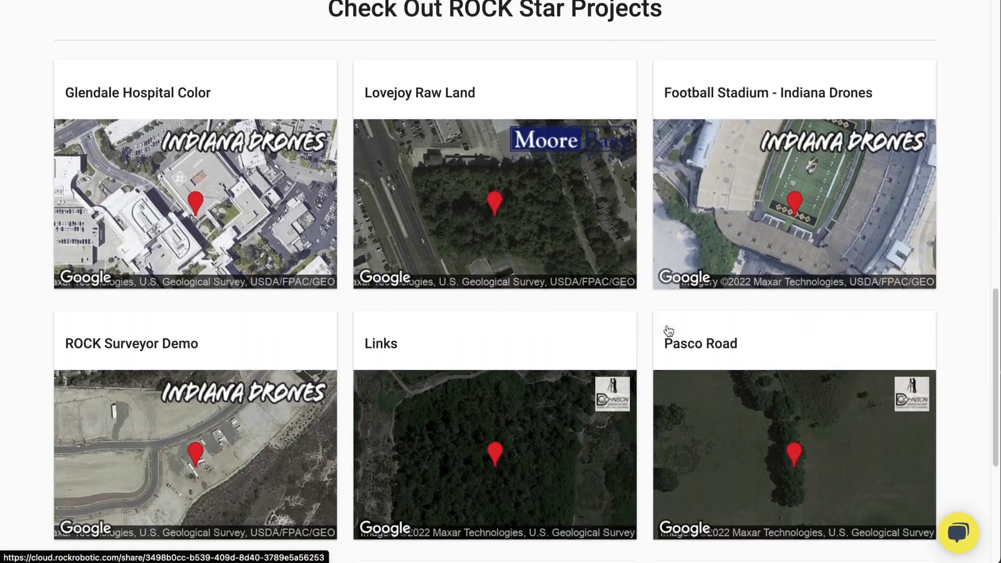
scroll(485, 188, "up", 8)
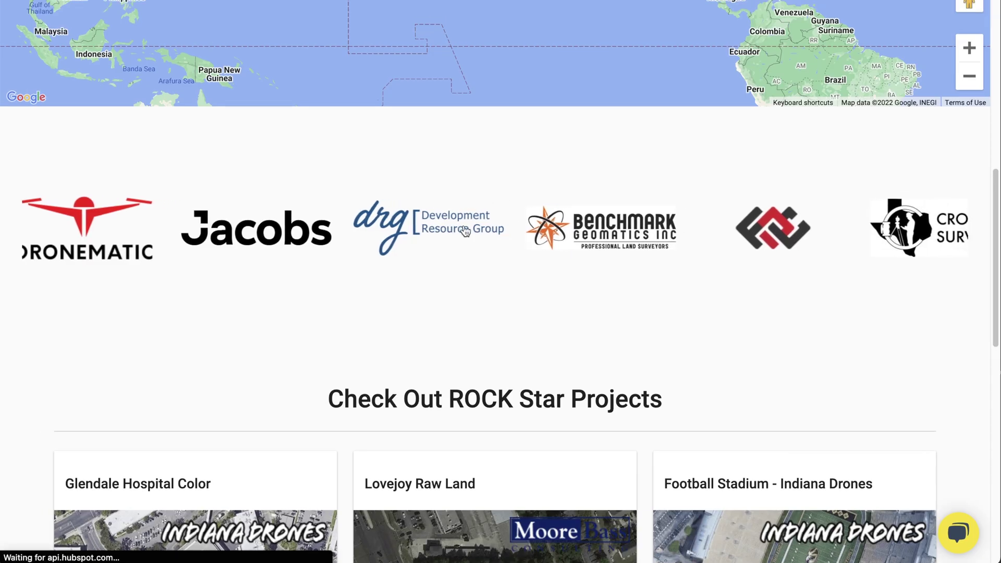
- Open the Gorrondona & Associates profile and scroll through its description and Texas office map
left_click(438, 260)
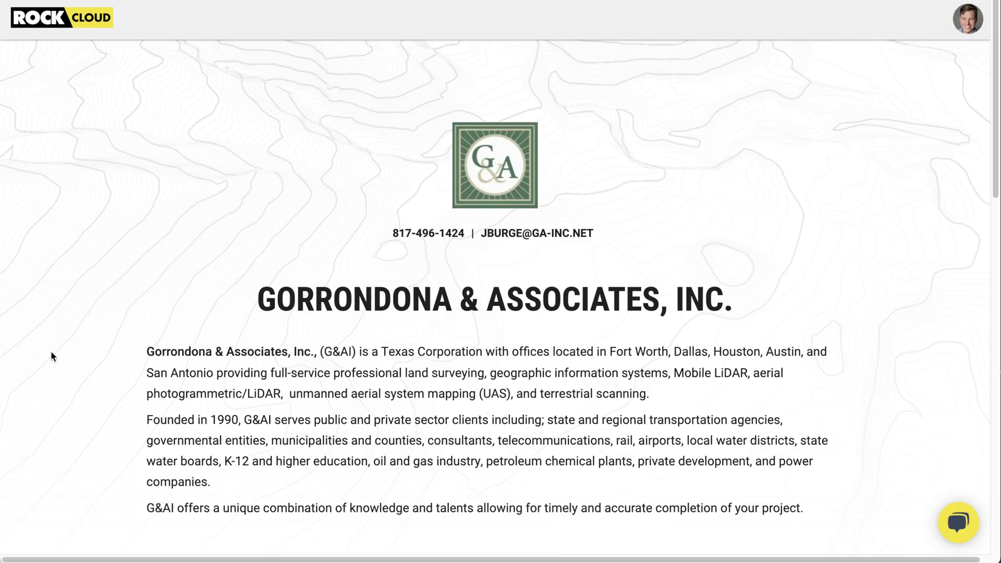
scroll(51, 352, "down", 6)
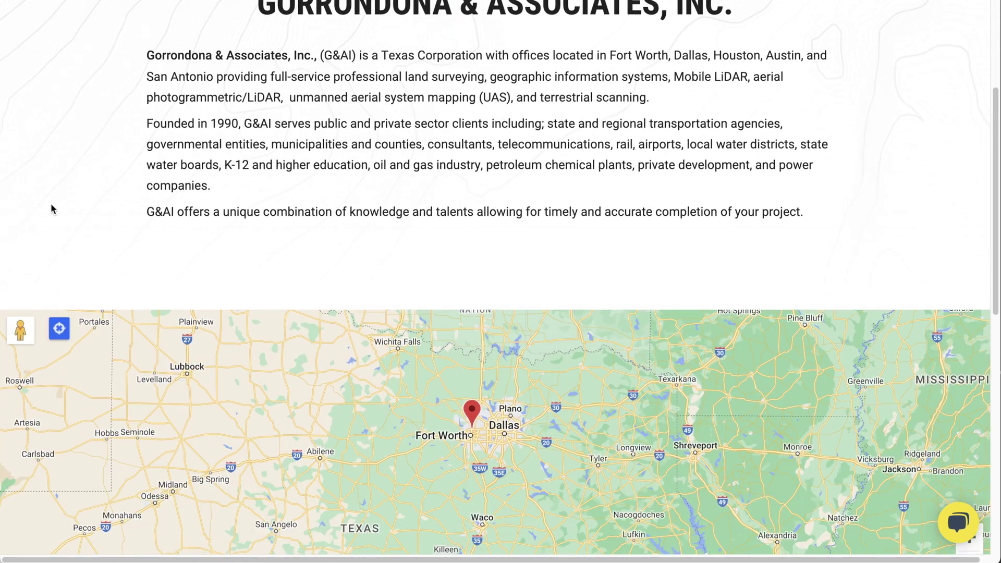
scroll(47, 210, "up", 6)
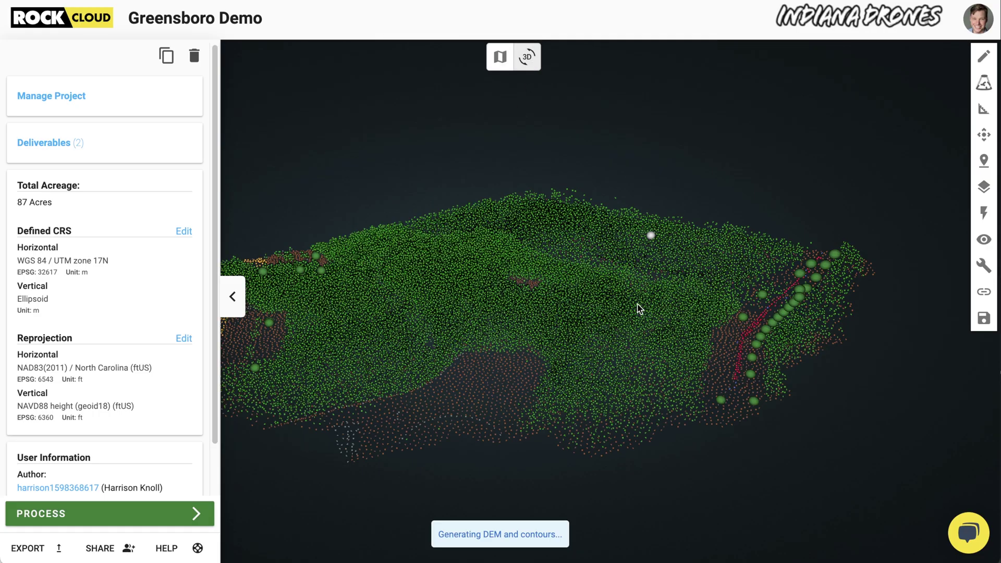
- Ask RockSolid Support about data issues in chat, answering Yes and choosing Rock Cloud
left_click_drag(639, 309, 549, 360)
scroll(549, 360, "up", 3)
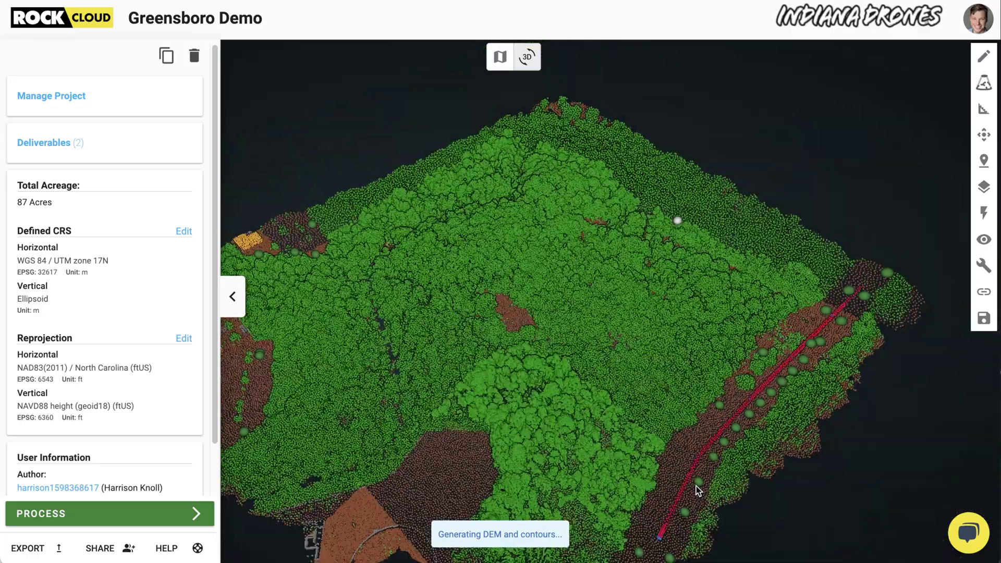
left_click(965, 532)
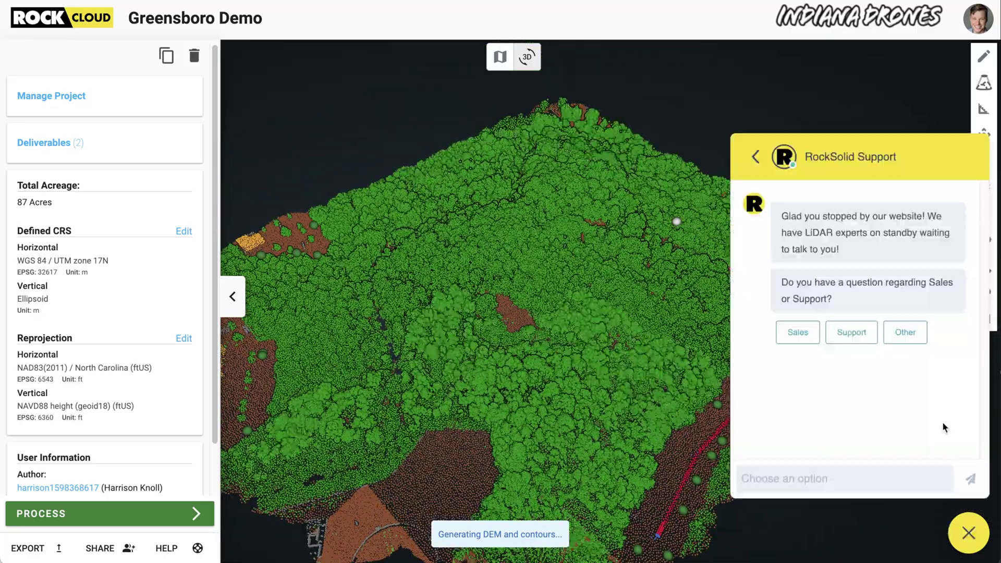
left_click(851, 332)
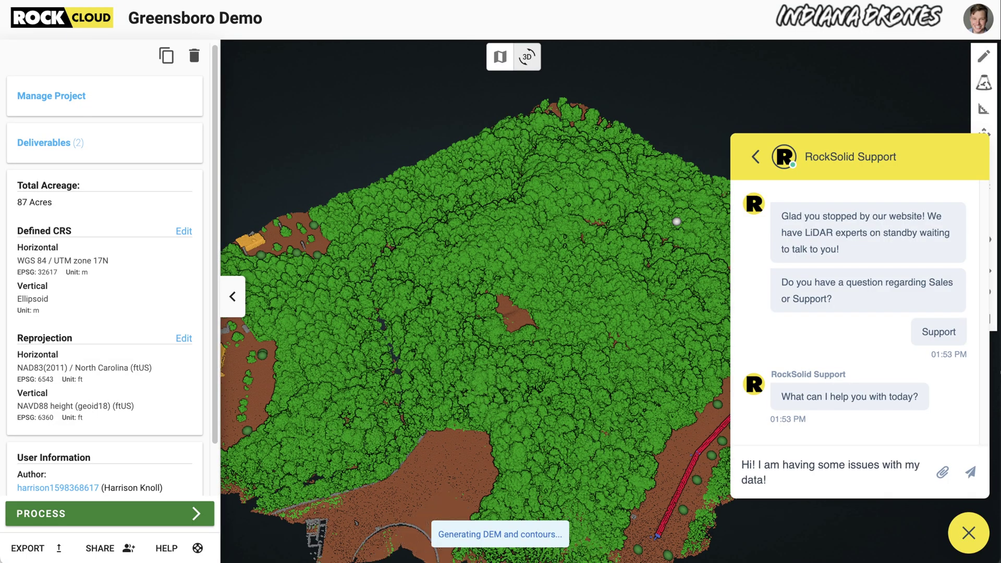
key("Return")
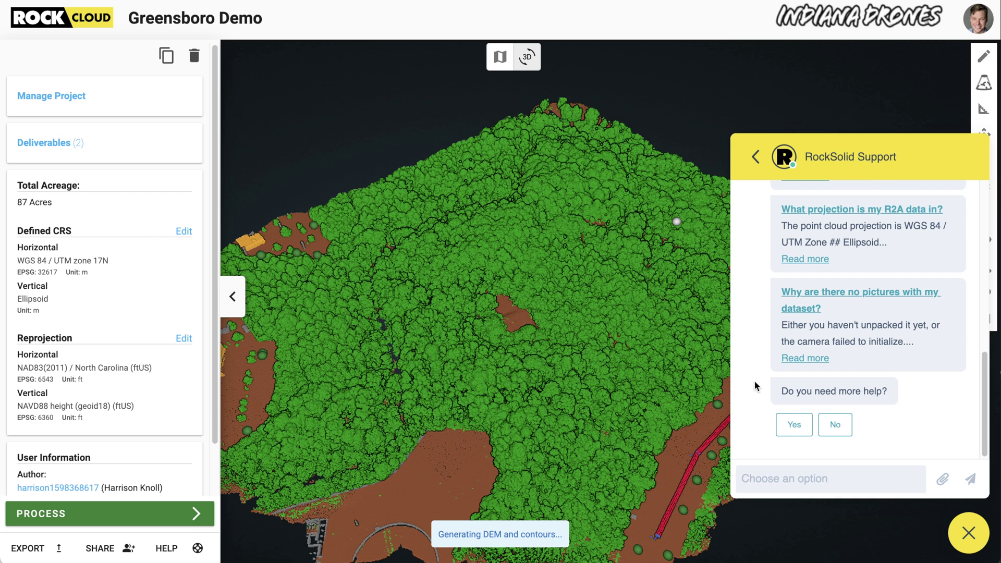
left_click(794, 424)
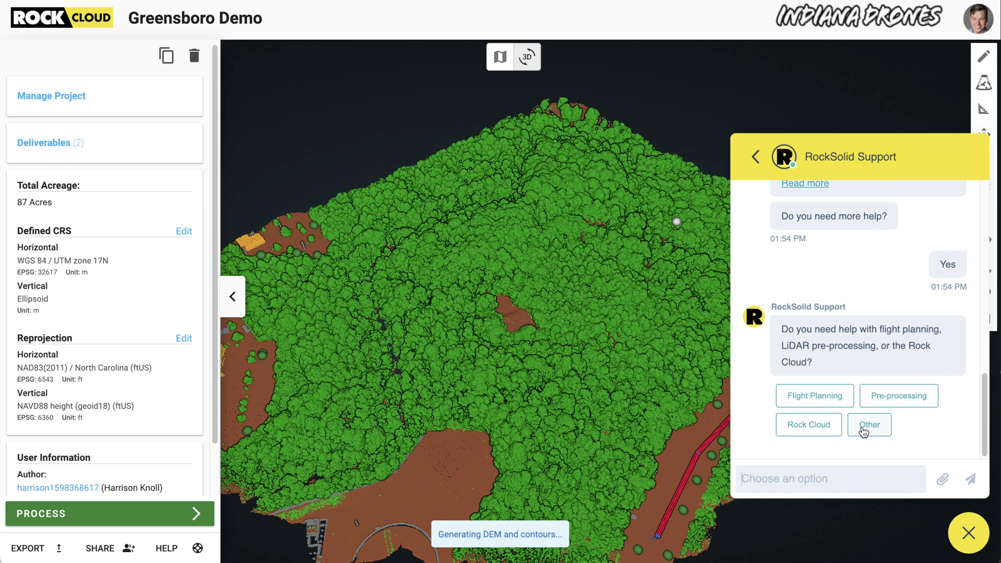
left_click(809, 425)
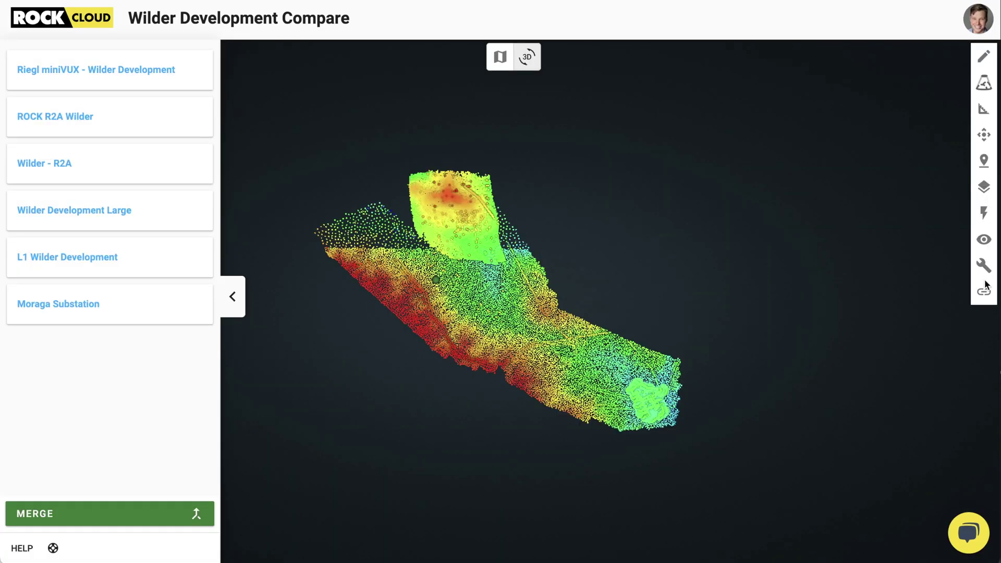
- Overlay ROCK R2A Wilder and Wilder Development Large in compare mode, zoom in, then start a new project
left_click(902, 65)
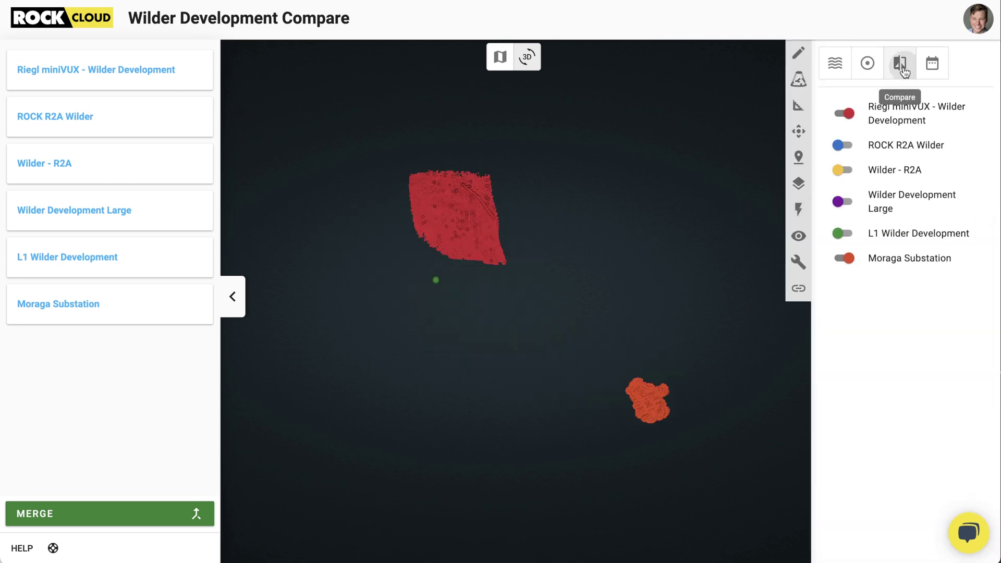
left_click(856, 149)
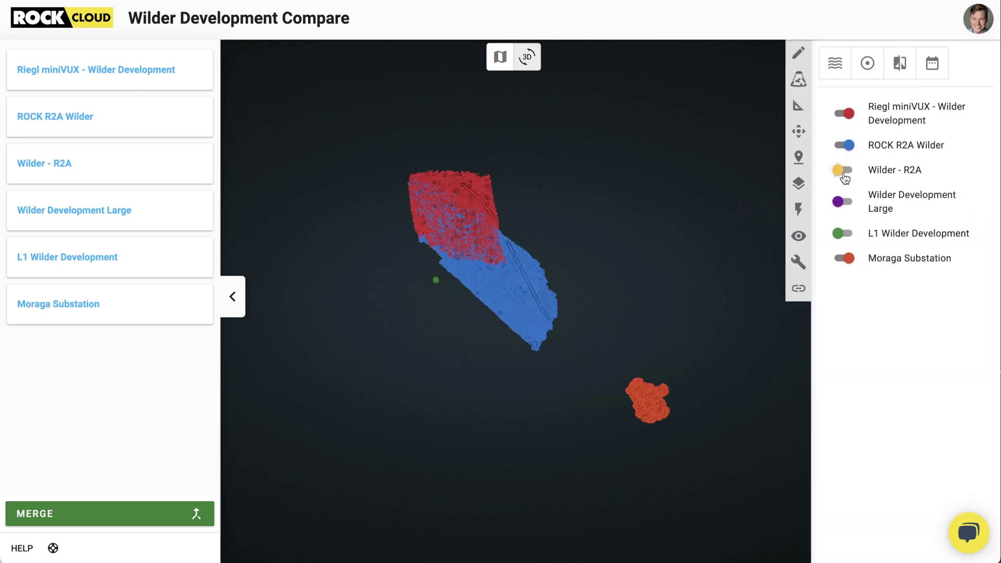
left_click(851, 211)
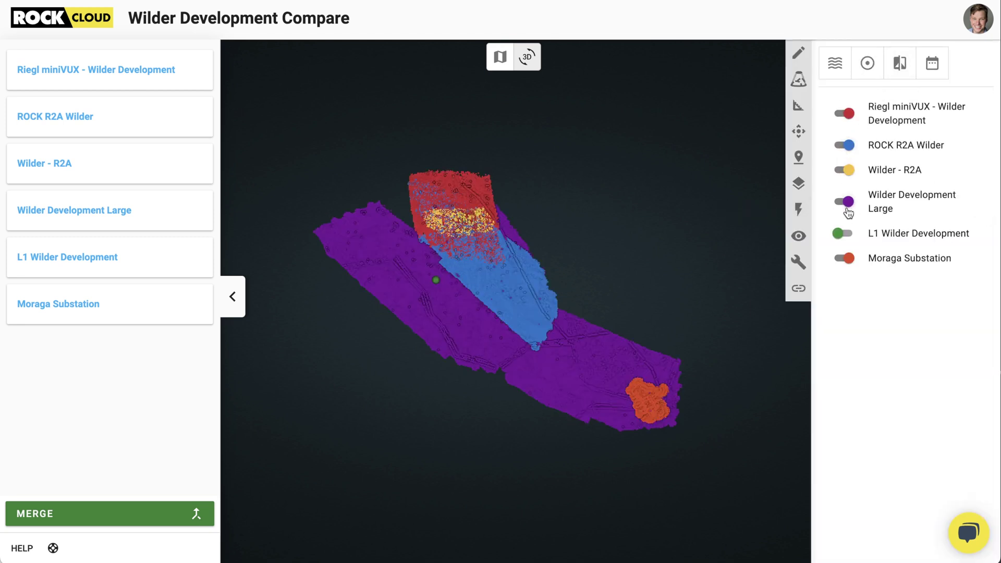
double_click(502, 289)
mouse_move(363, 237)
left_mouse_down()
mouse_move(440, 293)
mouse_move(454, 205)
mouse_move(616, 293)
left_mouse_up()
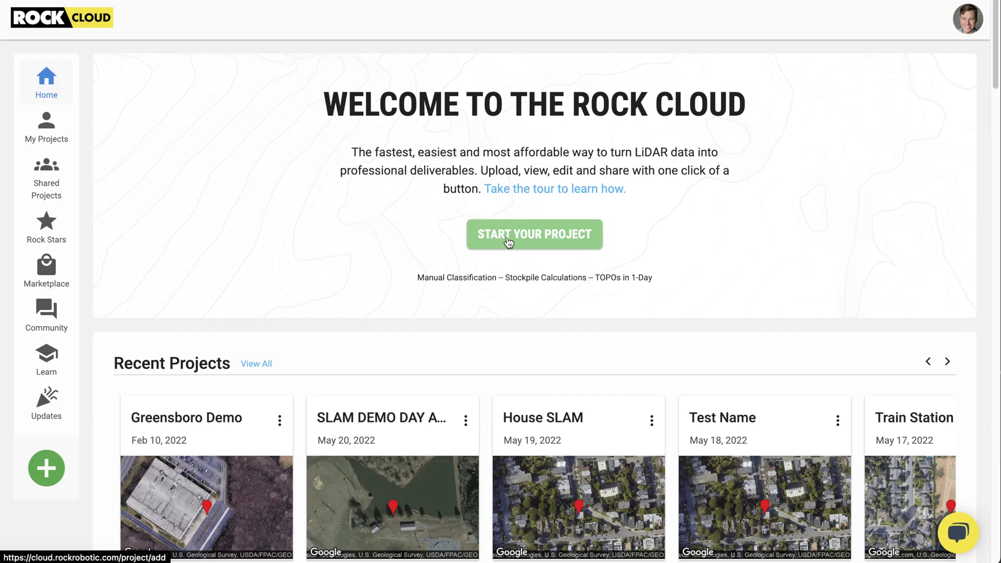
left_click(508, 236)
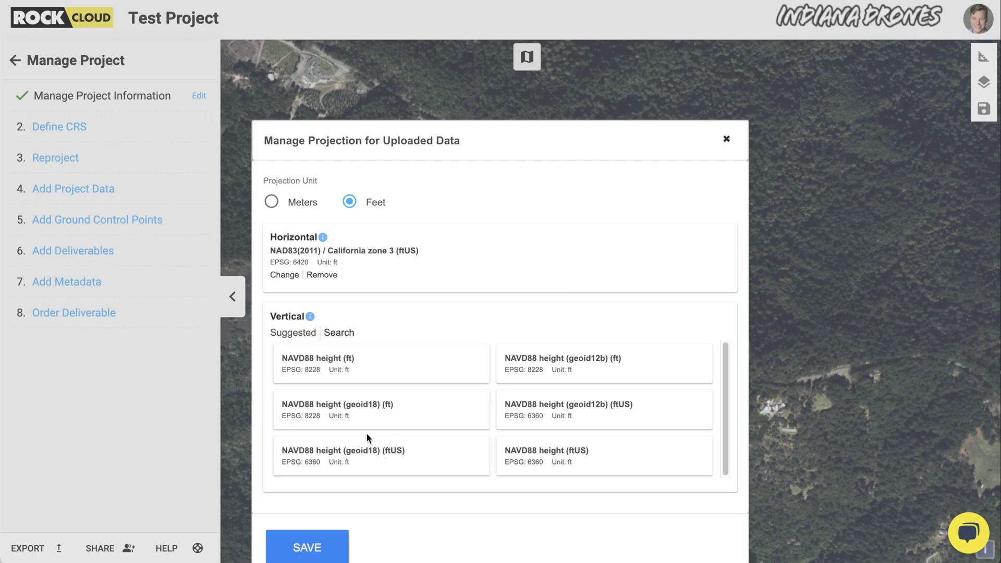
- Choose NAVD88 height (geoid18) (ftUS) as the vertical system and review the projection dialog
left_click(362, 458)
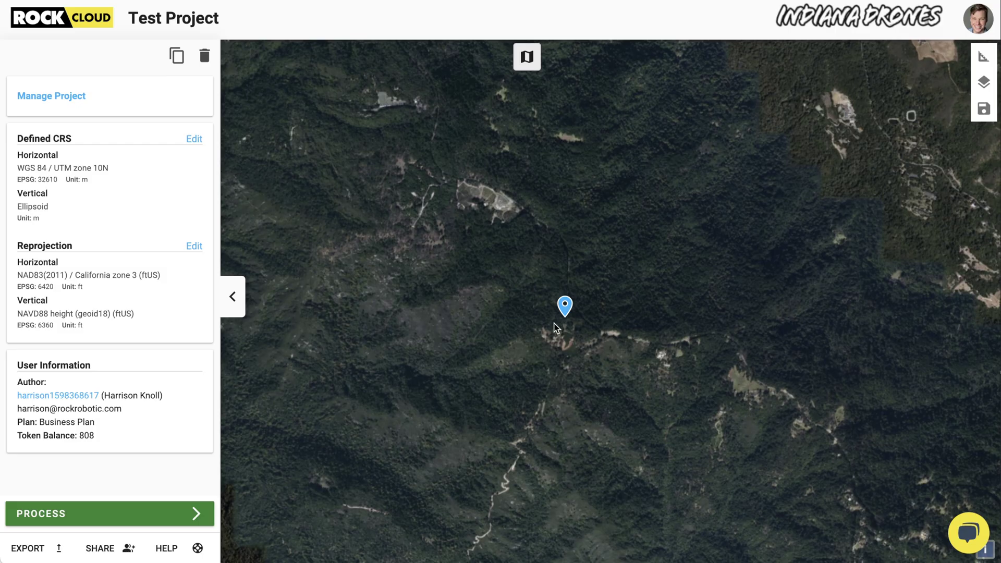
scroll(556, 327, "down", 10)
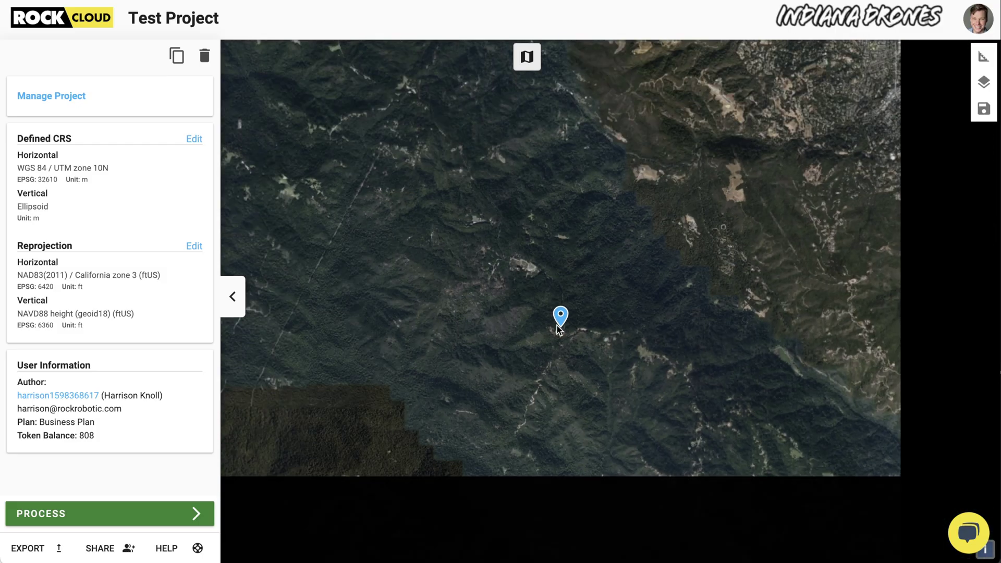
scroll(551, 368, "down", 6)
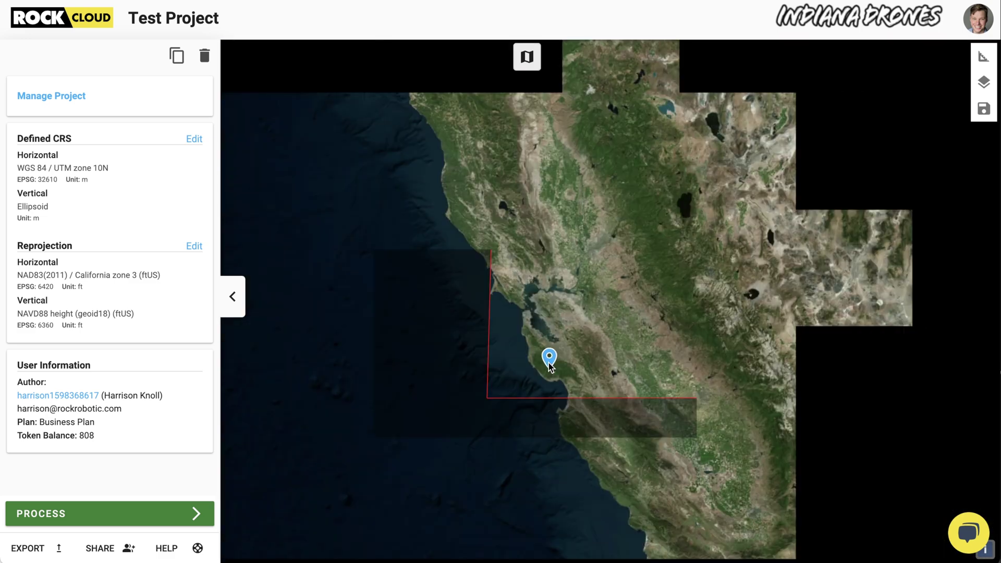
scroll(569, 362, "up", 5)
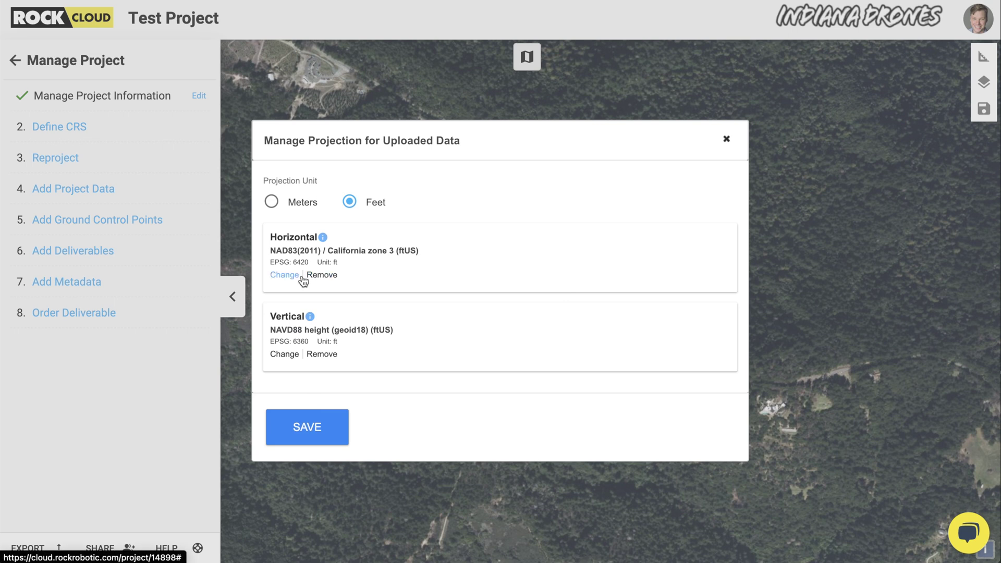
- Save California zone 3 (ftUS) as the horizontal CRS and begin editing the Combined Scale Factor
left_click(290, 276)
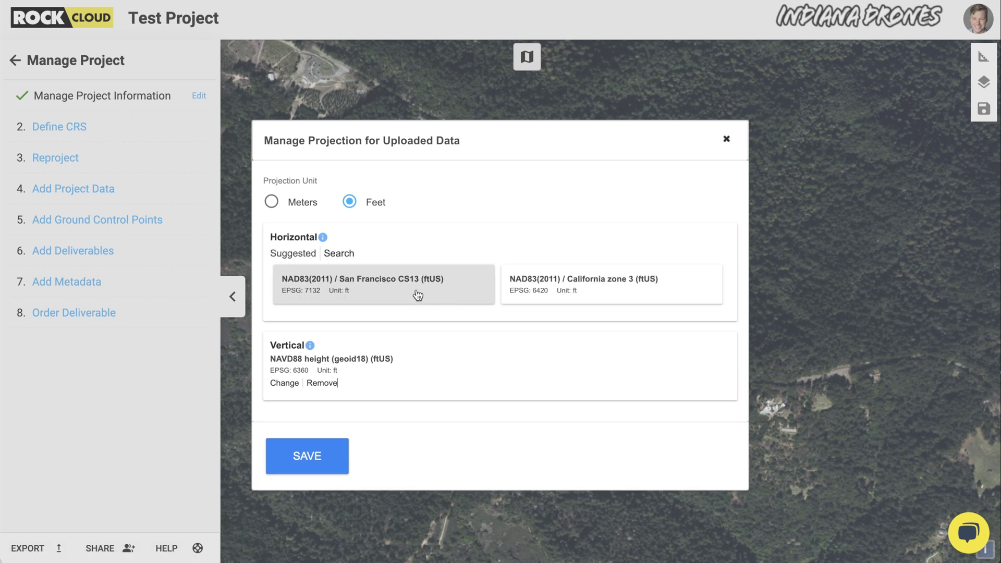
left_click(537, 286)
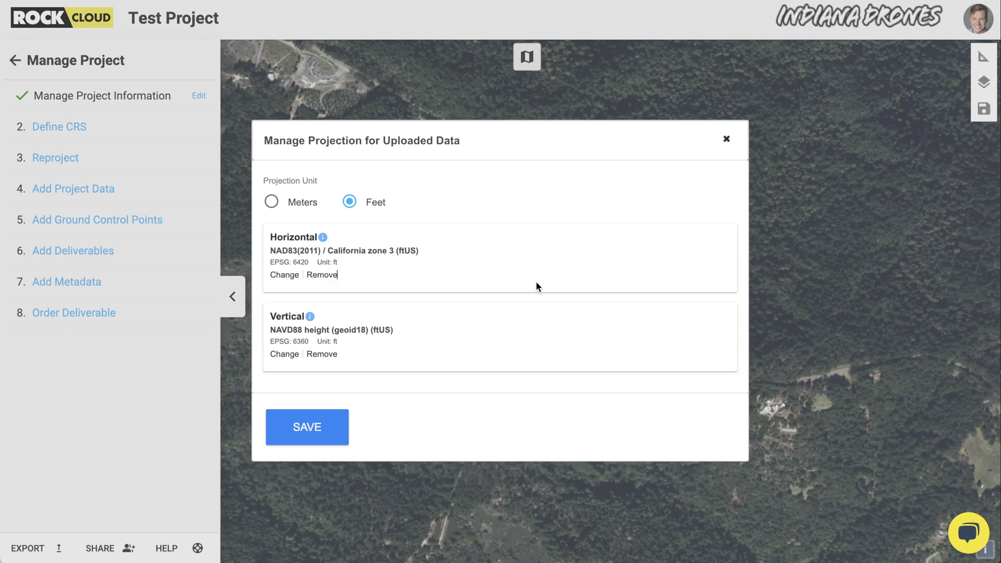
left_click(340, 442)
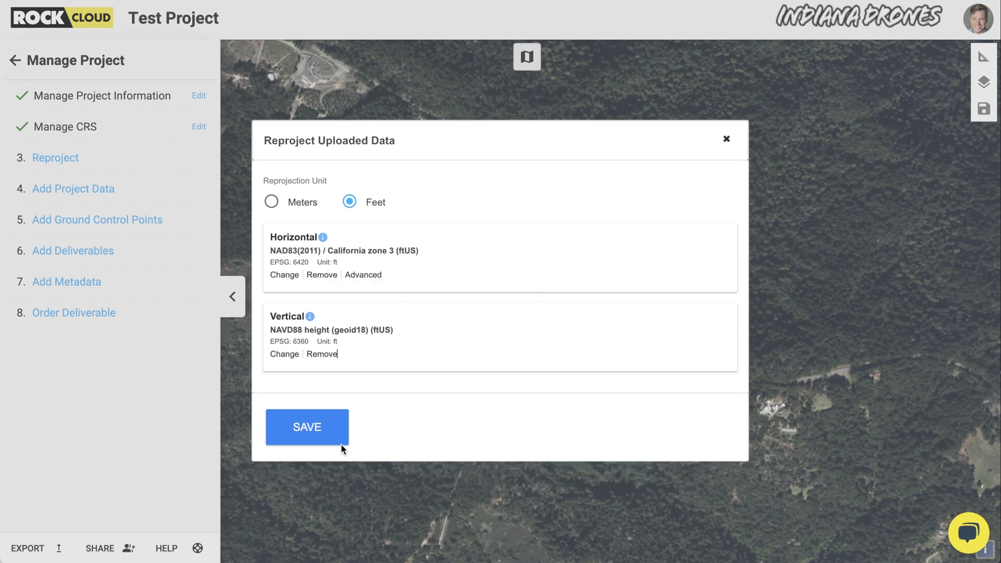
left_click(364, 277)
left_click(344, 315)
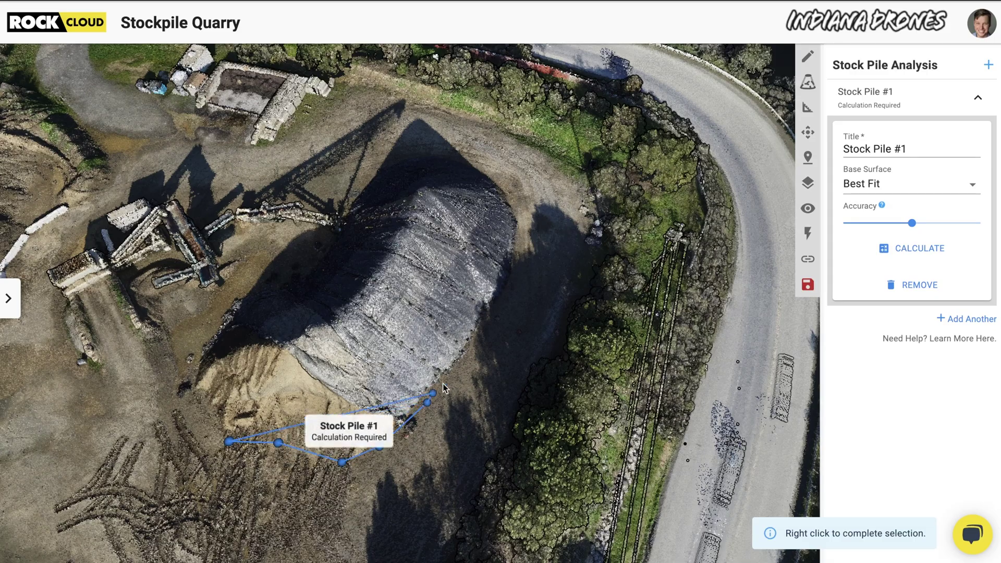
- Extend the Stock Pile #1 boundary around the pile's top and left sides, then calculate its volume
mouse_move(515, 250)
left_mouse_down()
mouse_move(501, 184)
mouse_move(428, 180)
mouse_move(345, 209)
mouse_move(334, 258)
mouse_move(184, 360)
mouse_move(179, 411)
mouse_move(205, 423)
left_mouse_up()
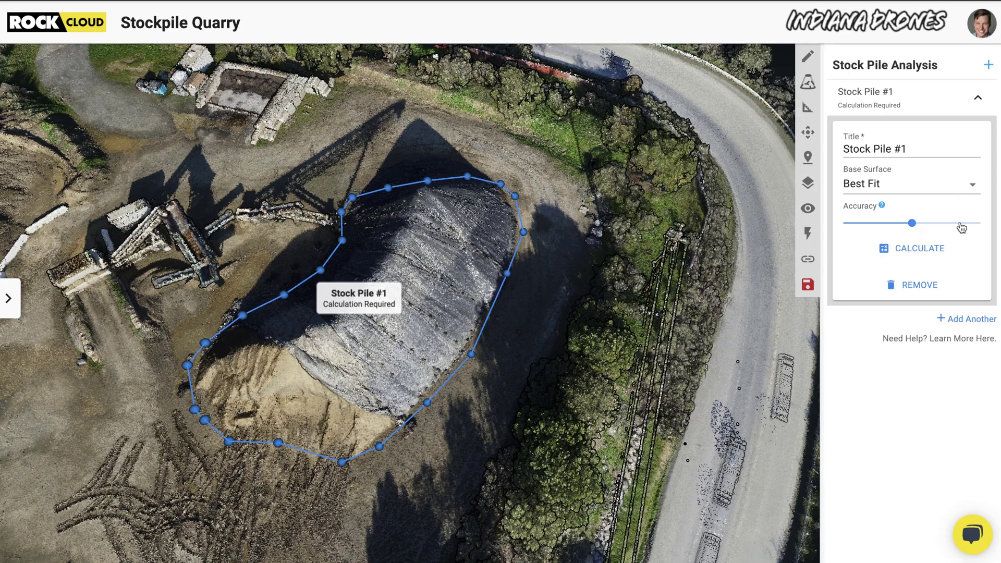
left_click(932, 247)
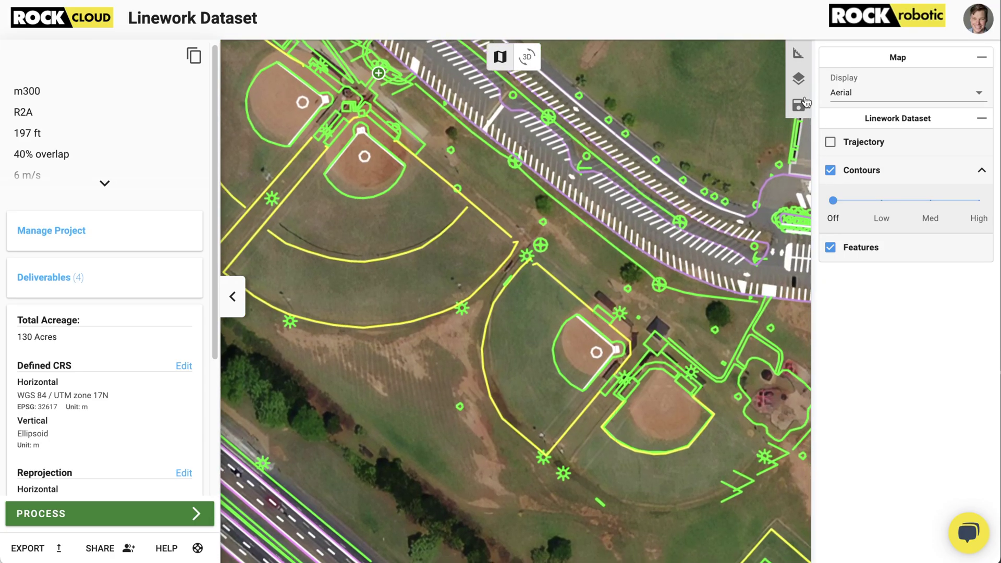
- Hide the Layers panel and orbit the 3-D linework view around the road, ball fields and parking lot
left_click(800, 83)
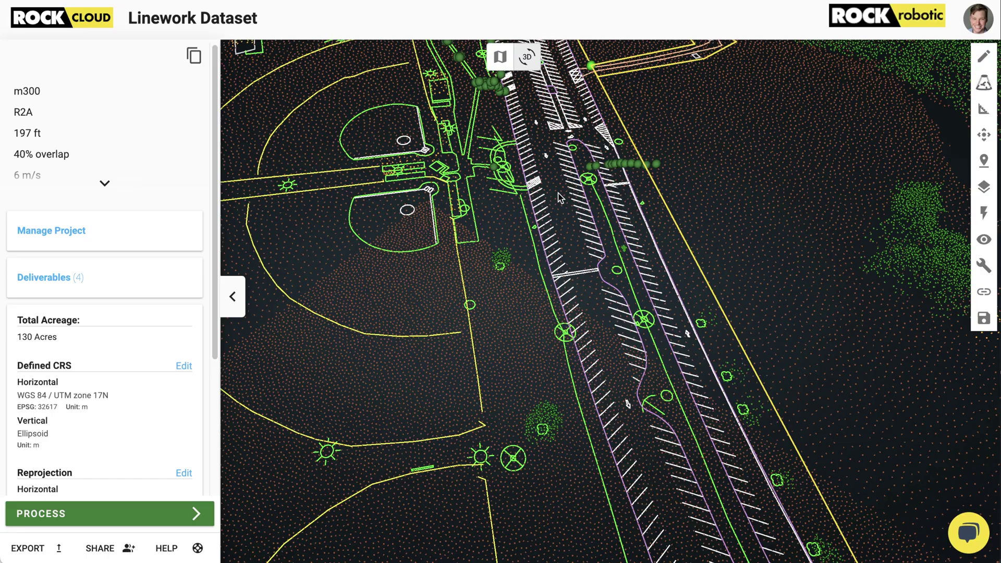
left_click_drag(559, 197, 496, 177)
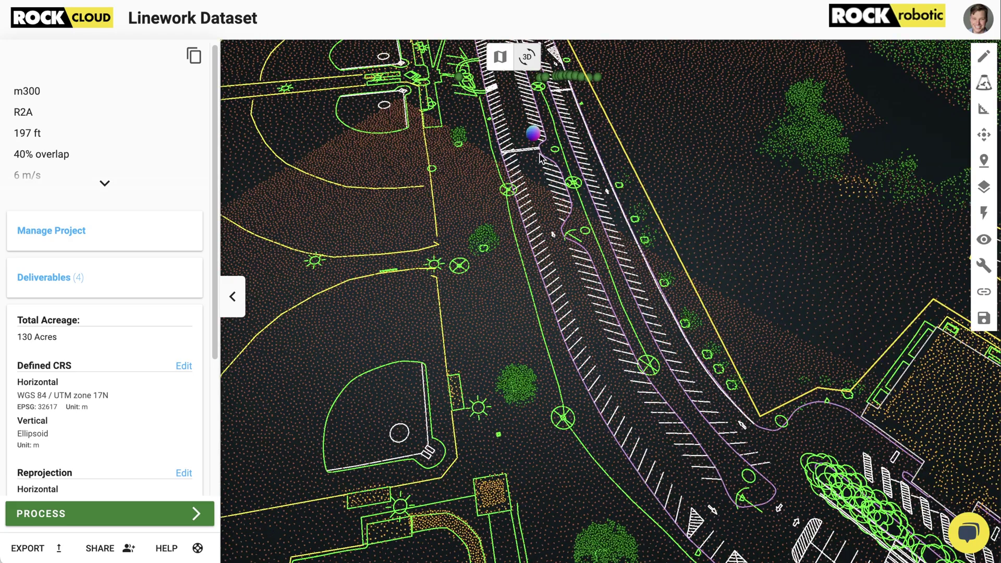
left_click_drag(543, 159, 559, 197)
scroll(559, 197, "down", 5)
left_click_drag(492, 170, 565, 313)
scroll(454, 141, "up", 3)
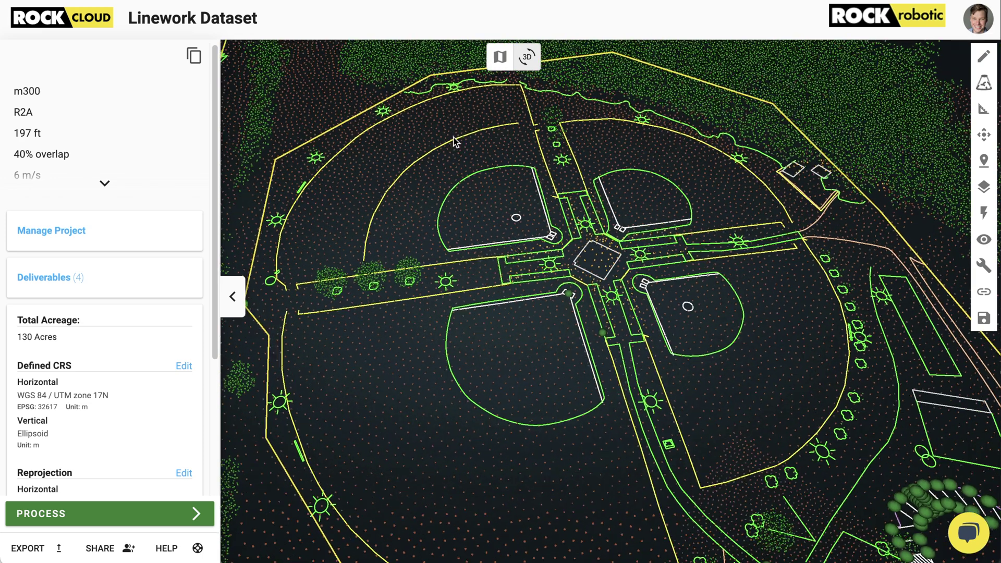
scroll(731, 308, "up", 2)
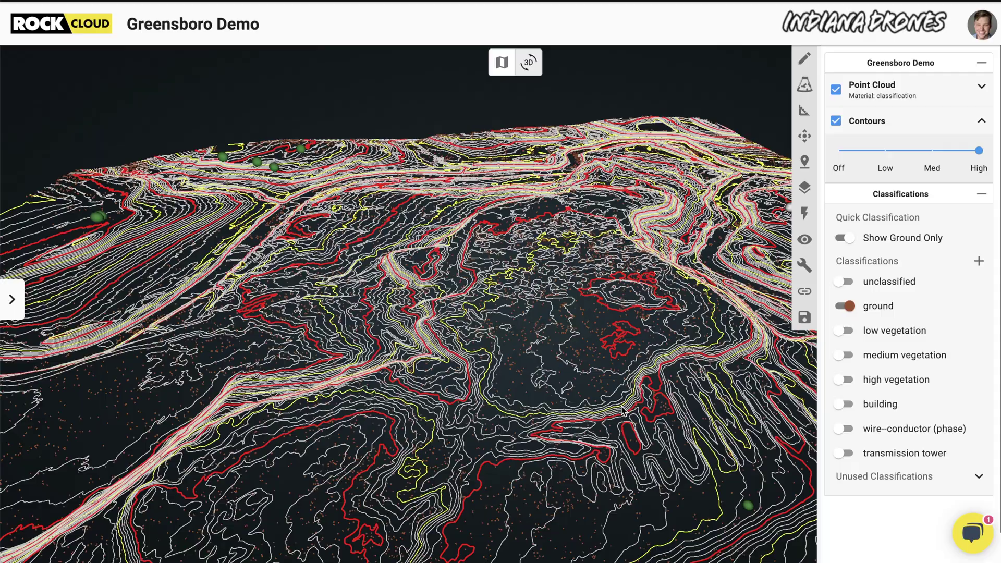
- Turn off Show Ground Only so all point classes appear with the Greensboro contours, tilting the 3-D view
left_click_drag(622, 411, 800, 370)
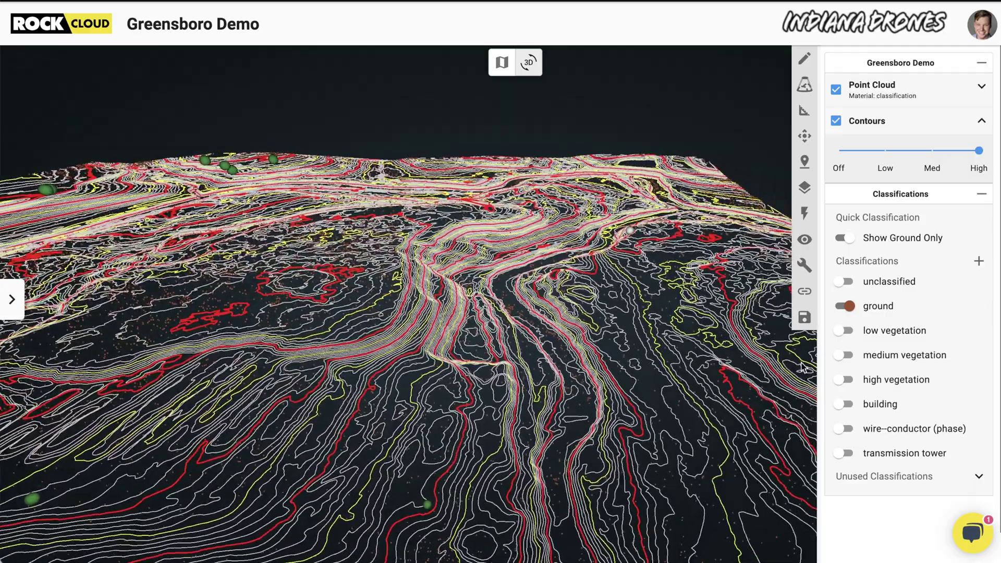
left_click(843, 238)
left_click_drag(574, 295, 380, 324)
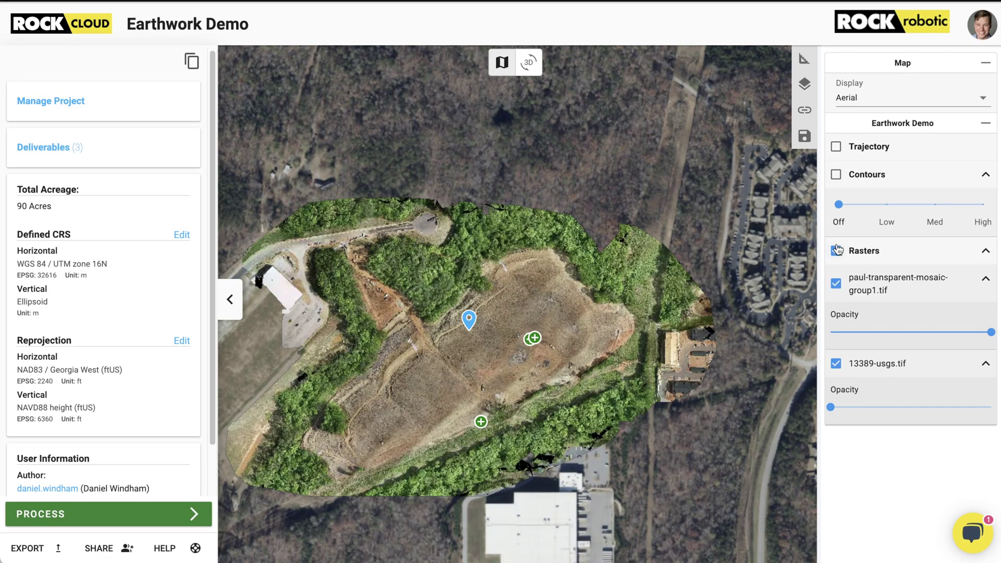
- Toggle the Earthwork Demo orthomosaic raster off and back on, then zoom into the site
left_click(837, 250)
left_click(837, 251)
left_click_drag(536, 347, 590, 359)
scroll(590, 360, "up", 10)
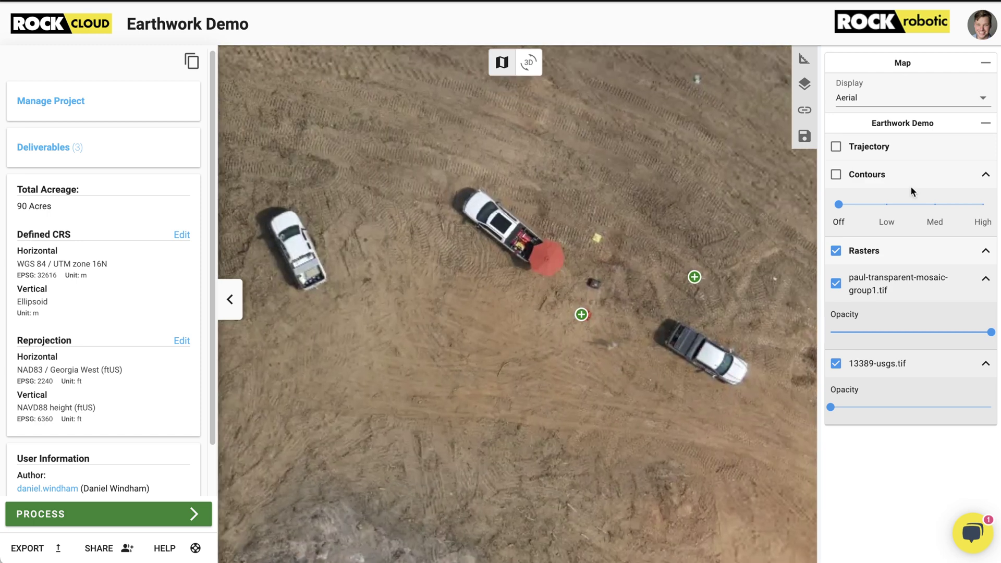
- Set the Contours density to High and make the 13389-usgs.tif raster fully opaque
left_click(977, 206)
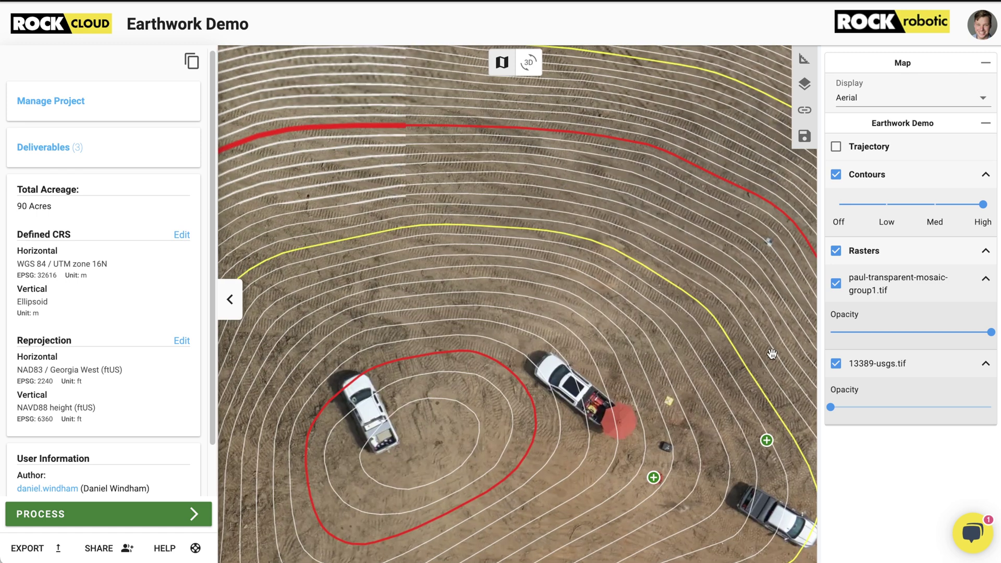
left_click_drag(831, 407, 991, 408)
scroll(460, 337, "down", 3)
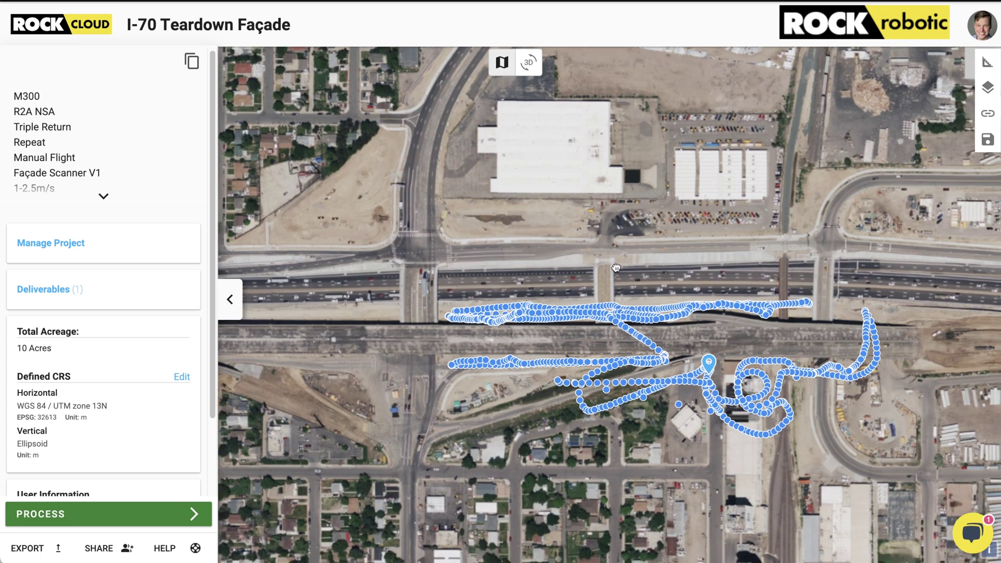
- Zoom in on the I-70 flight trajectory and open the photo captured at one flight-path point
scroll(676, 323, "up", 5)
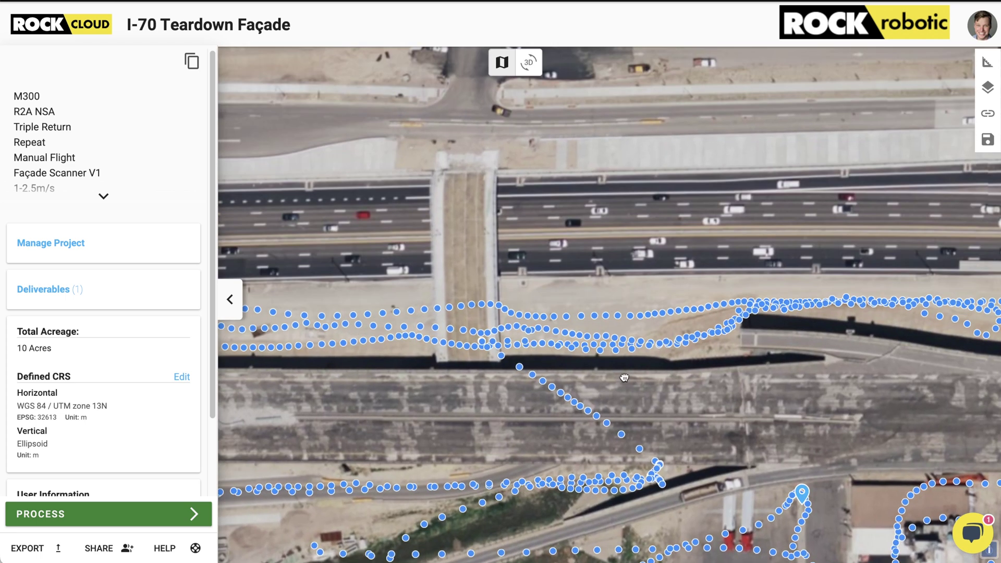
left_click(595, 348)
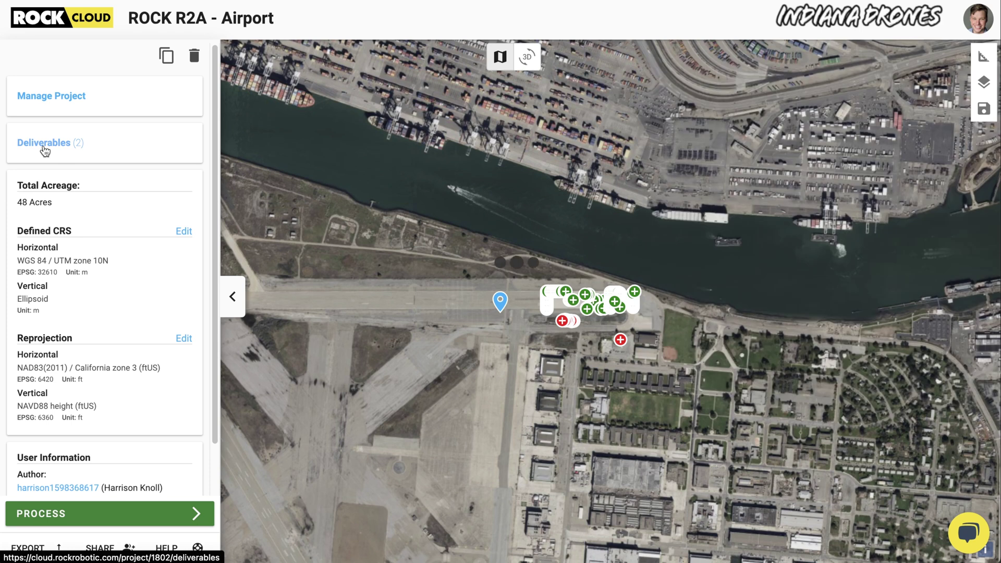
- Open the Accuracy Report from Deliverables and scroll down to the GCP Accuracy Summary
left_click(45, 146)
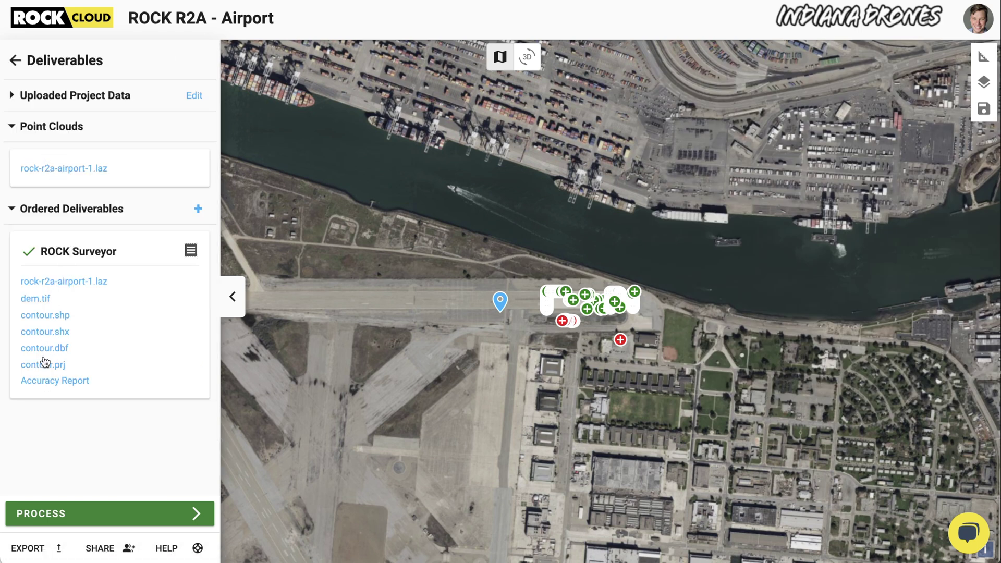
left_click(45, 382)
scroll(517, 313, "down", 8)
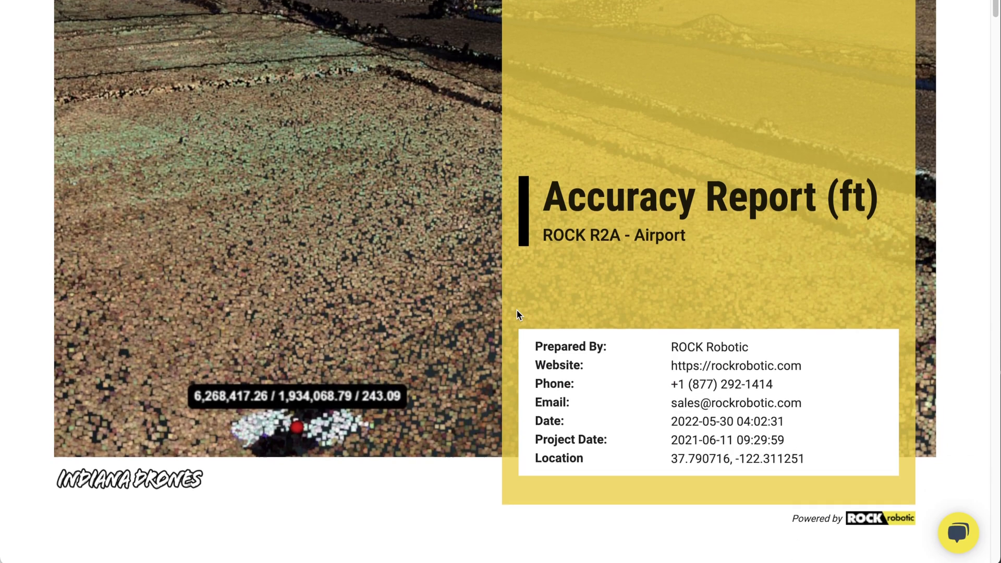
scroll(515, 311, "down", 12)
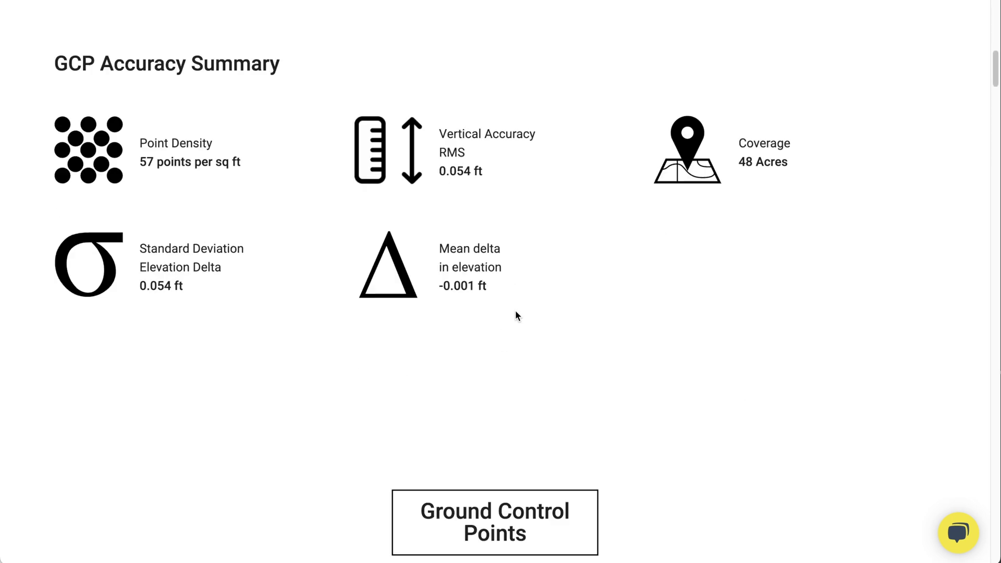
- Select the vertical accuracy RMS value, step the Z offset and clear it, then scroll the GCP table
left_click_drag(558, 139, 470, 204)
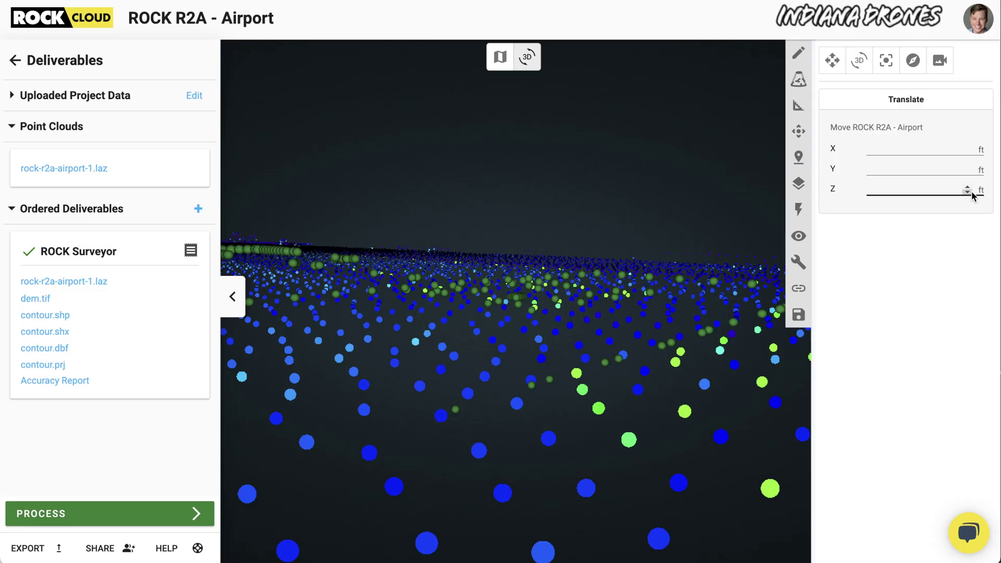
left_click(968, 191)
left_click(968, 190)
left_click(968, 190)
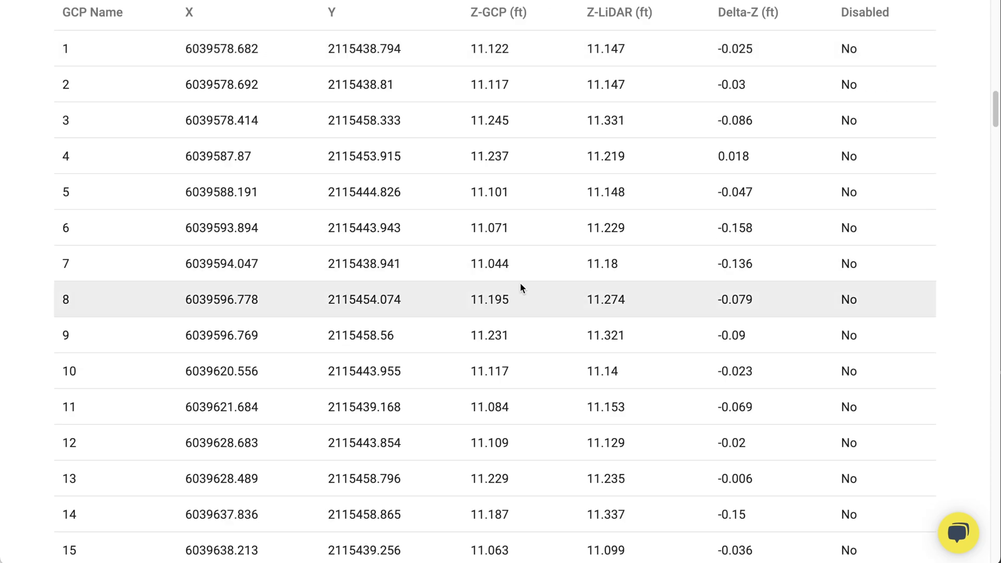
scroll(520, 282, "down", 15)
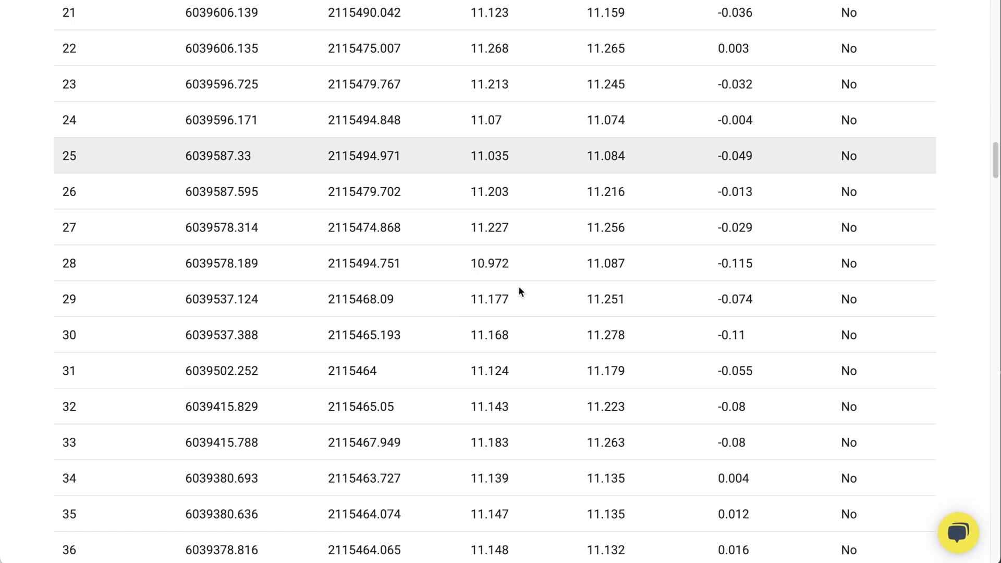